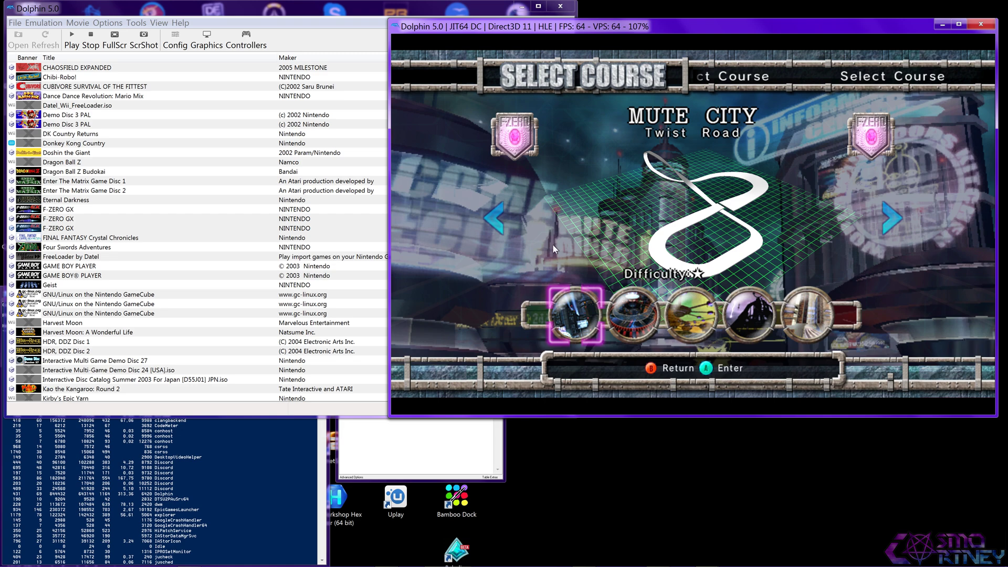
- Bring Dolphin's game list window in front of the running F-Zero GX course select
click(137, 22)
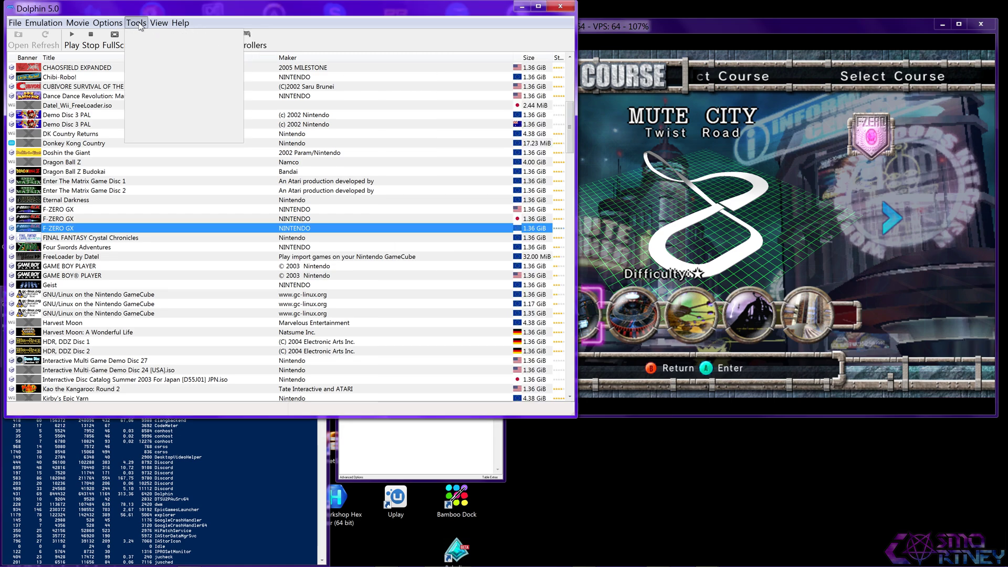
- Open the Cheats Manager for F-ZERO GX on its Cheat Search tab
click(136, 23)
click(145, 76)
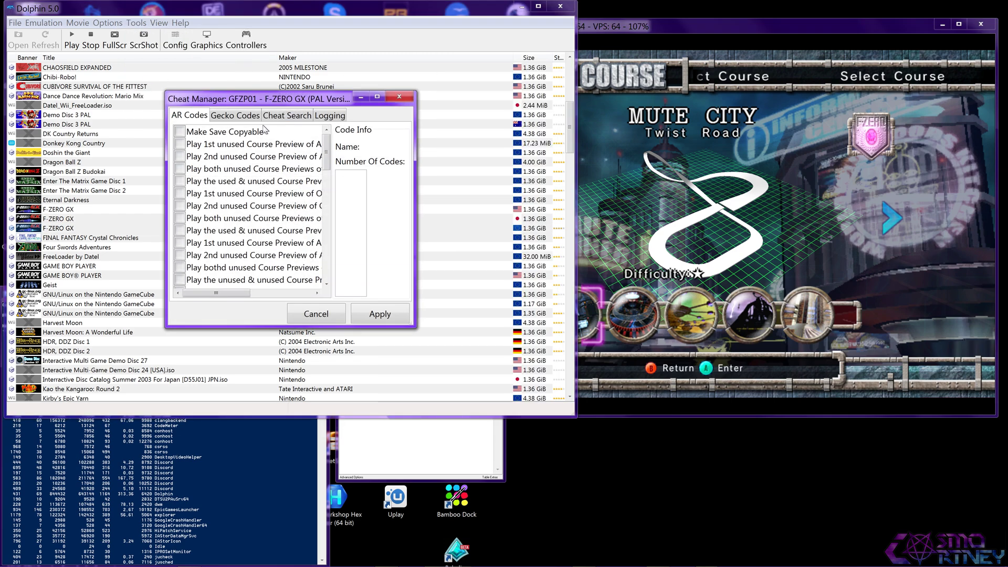
click(278, 116)
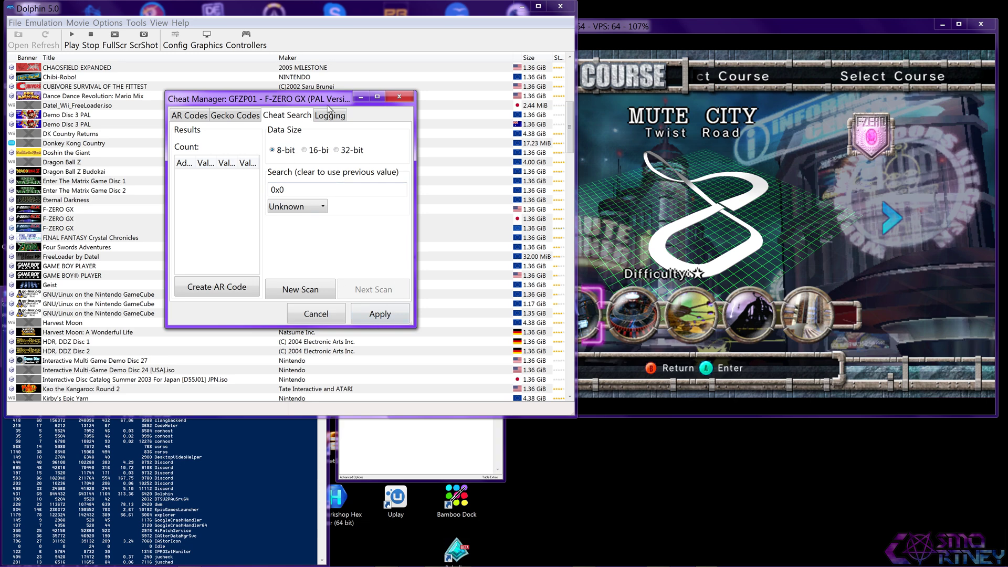
- Enlarge the Cheat Manager and widen its Address and Value result columns
drag(415, 328, 550, 363)
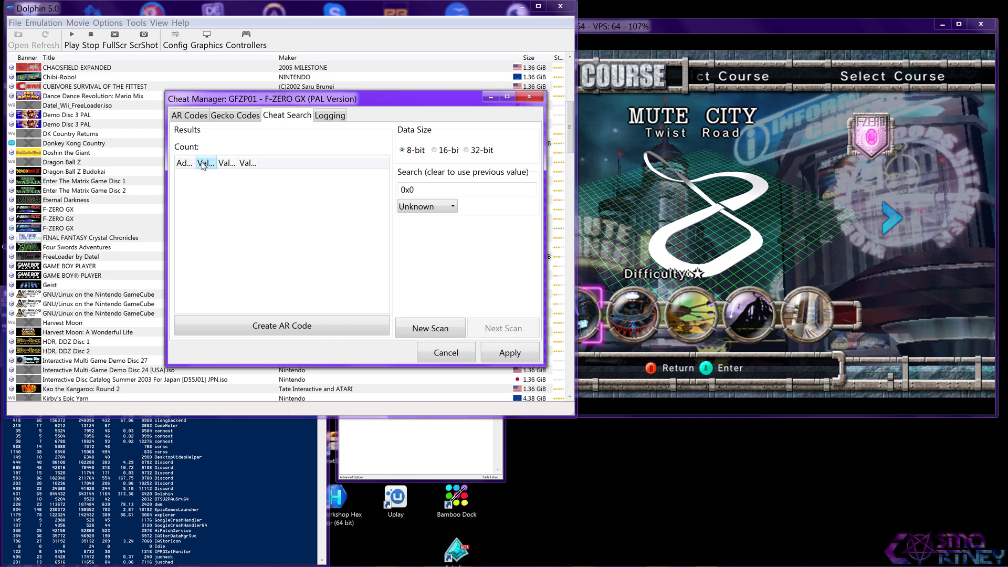
drag(196, 163, 239, 162)
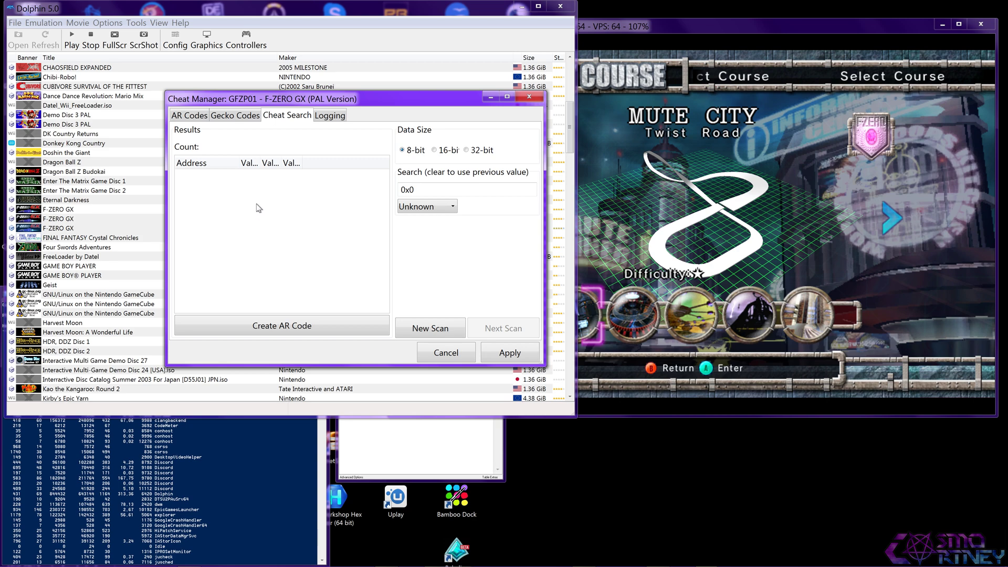
drag(261, 163, 353, 163)
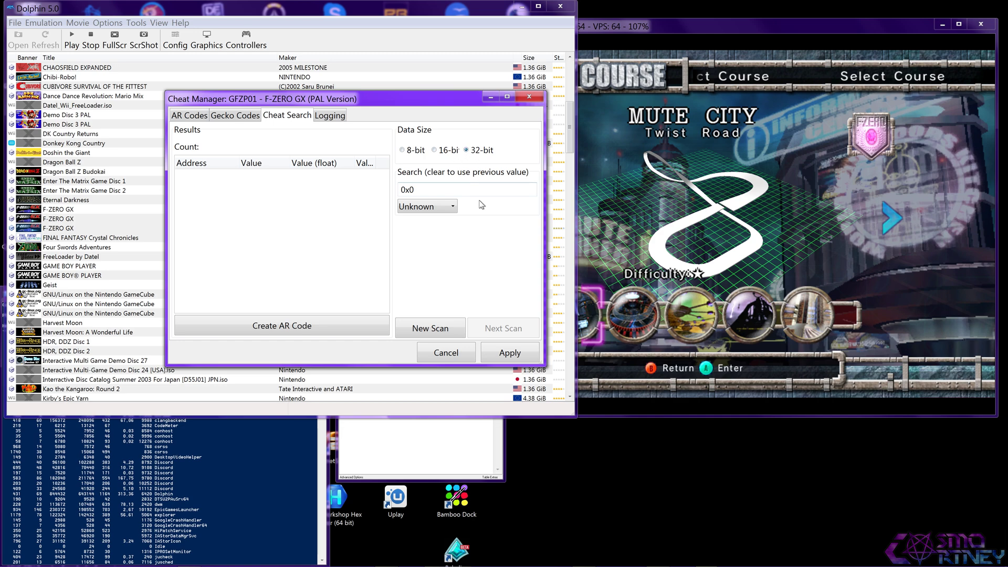
click(672, 232)
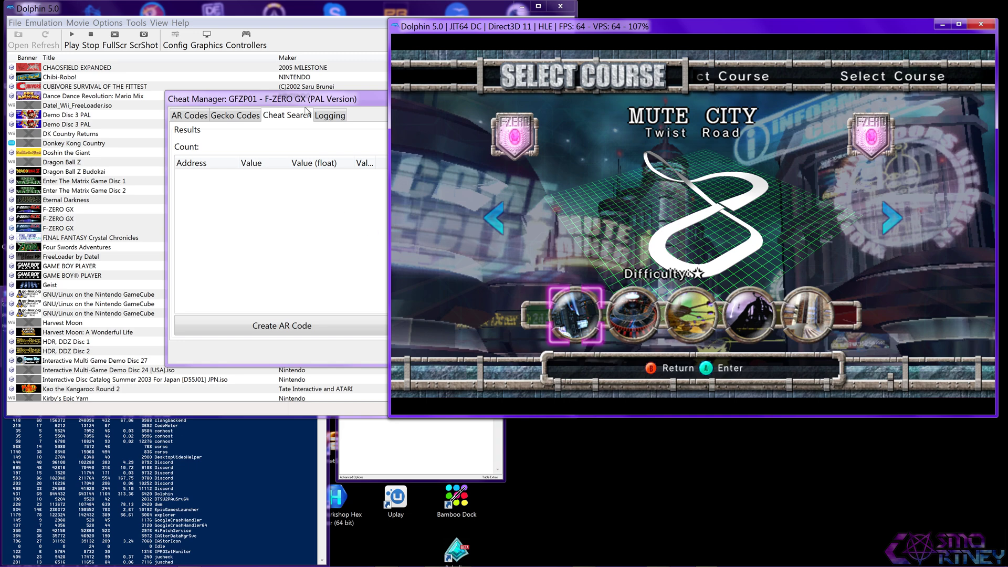
click(320, 229)
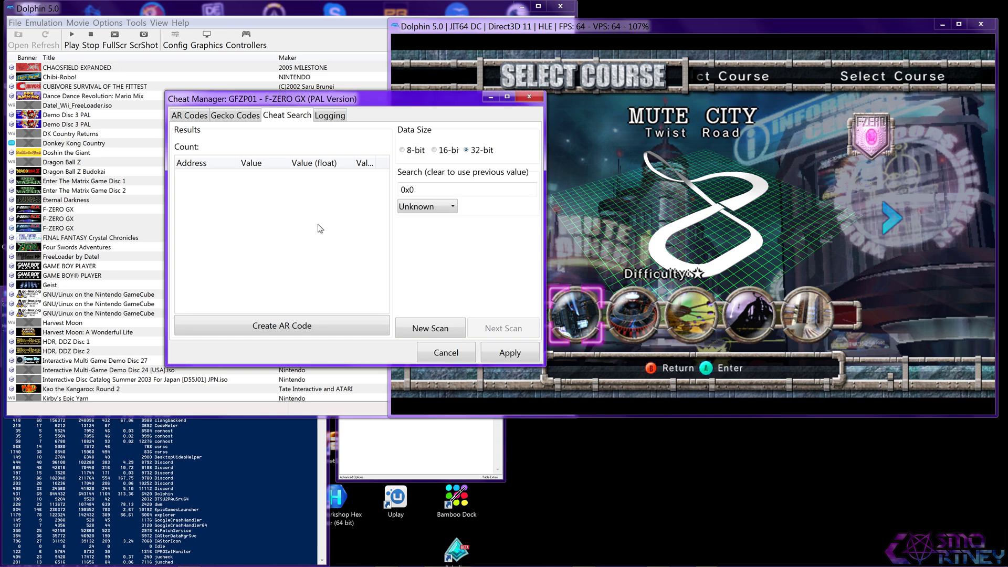
- Enter 0x00010000 as the cheat search value
click(742, 271)
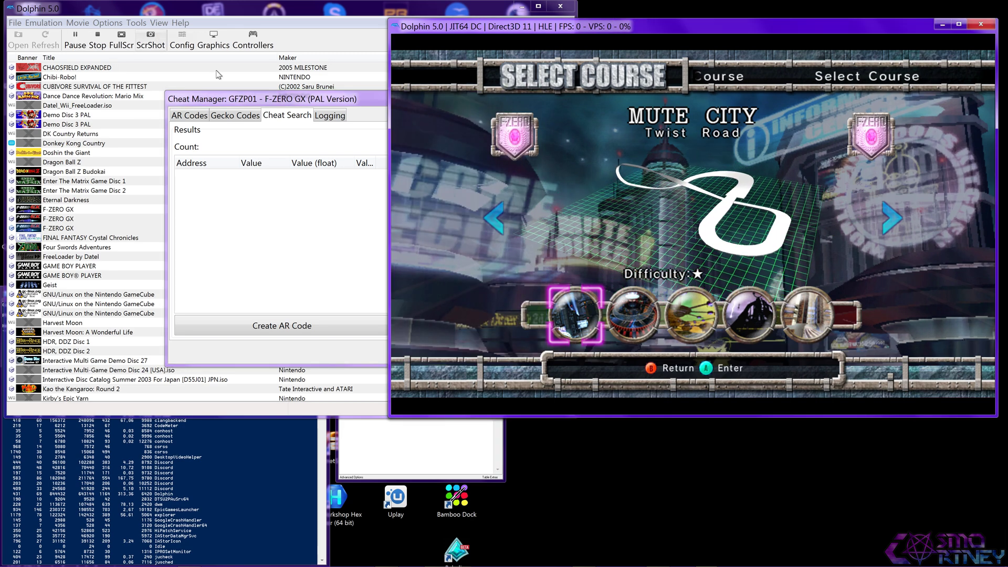
drag(293, 104, 214, 106)
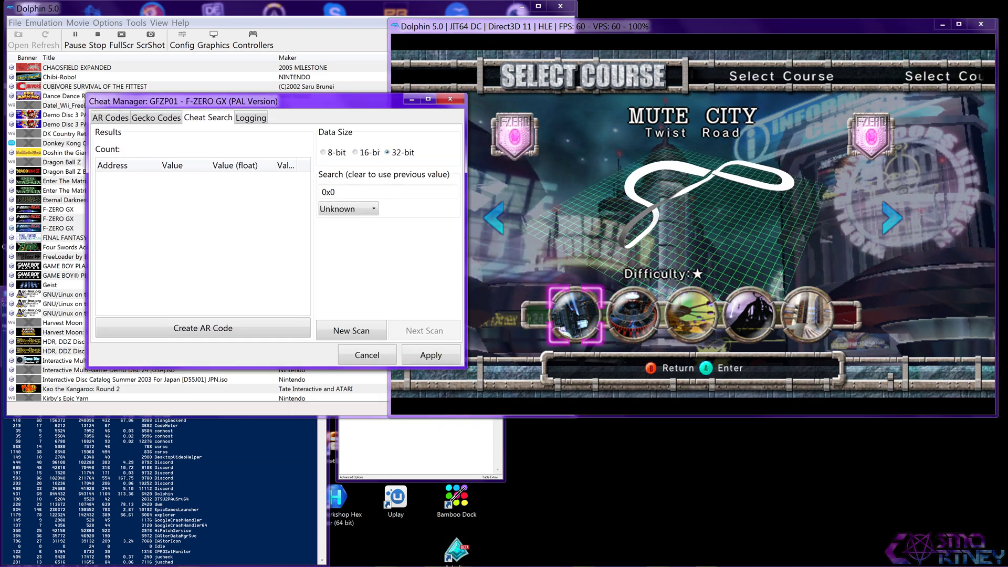
text(0000)
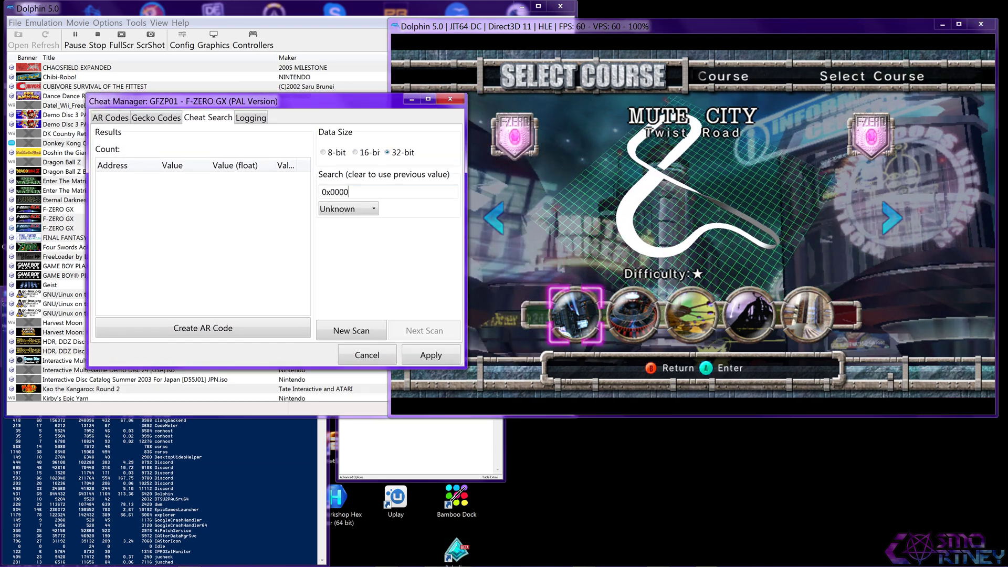
text(00)
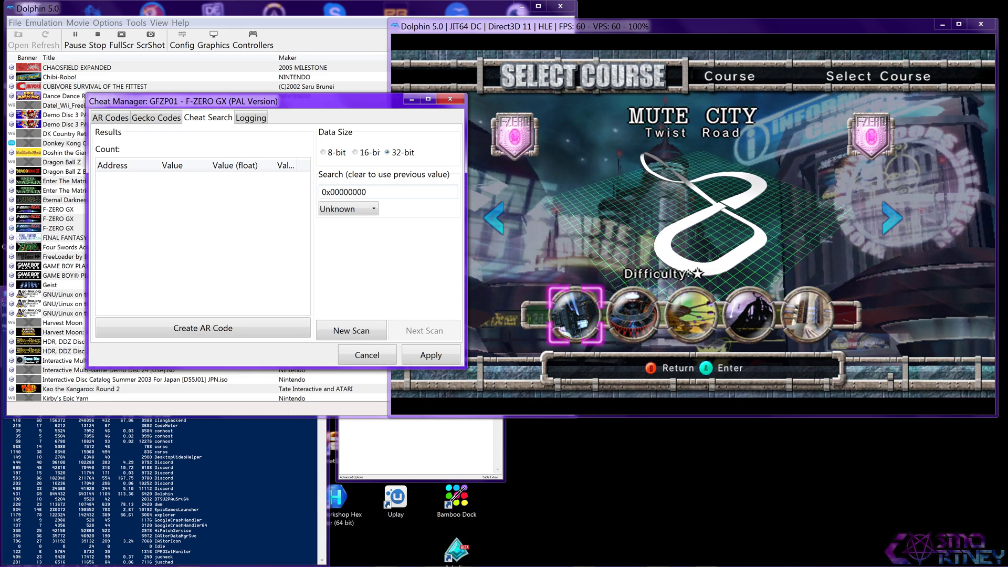
click(348, 193)
text(1)
- Scan with Equal comparison: New Scan, then two Next Scans, leaving 535 addresses
click(348, 209)
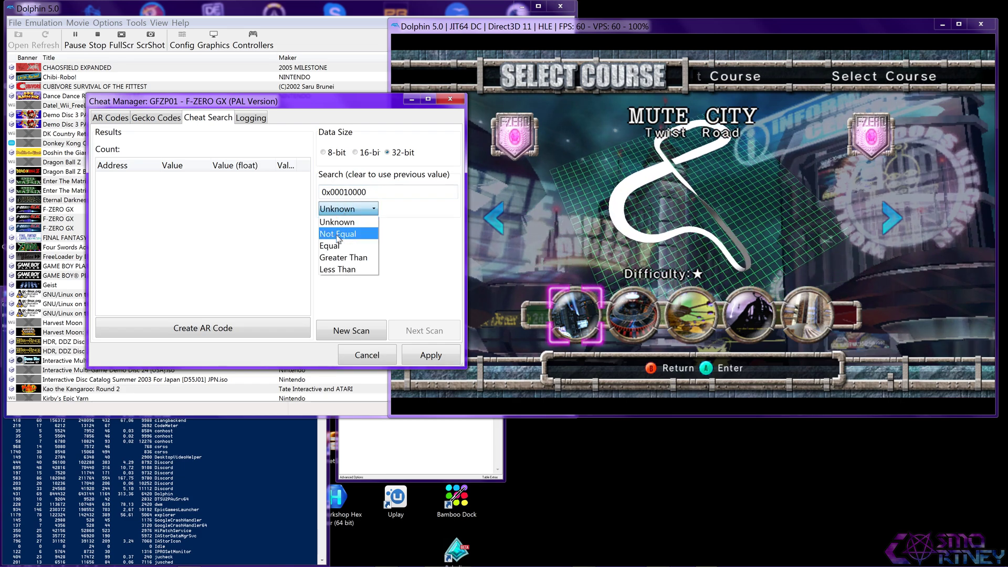
click(330, 246)
click(352, 331)
click(415, 331)
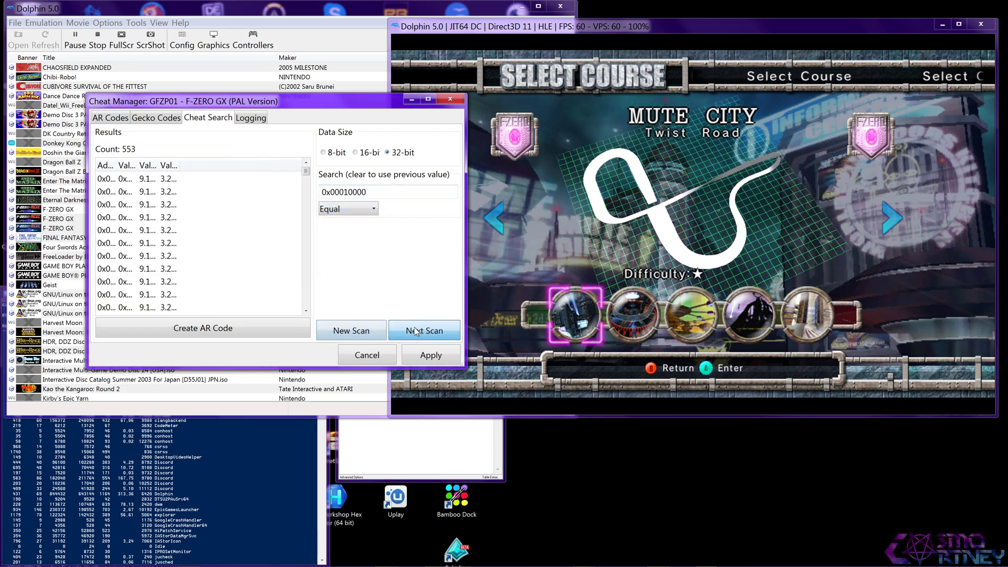
click(416, 331)
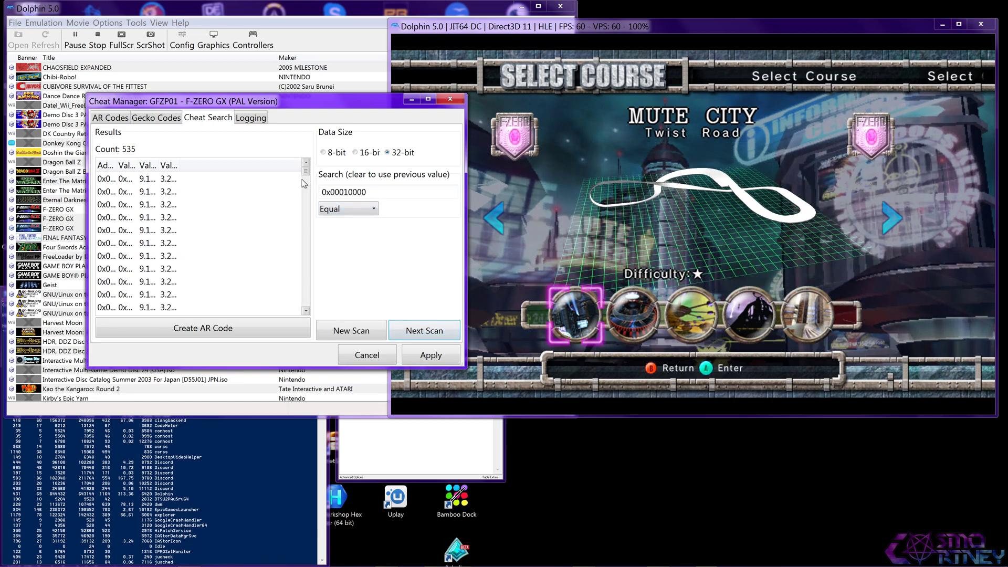
drag(117, 165, 172, 171)
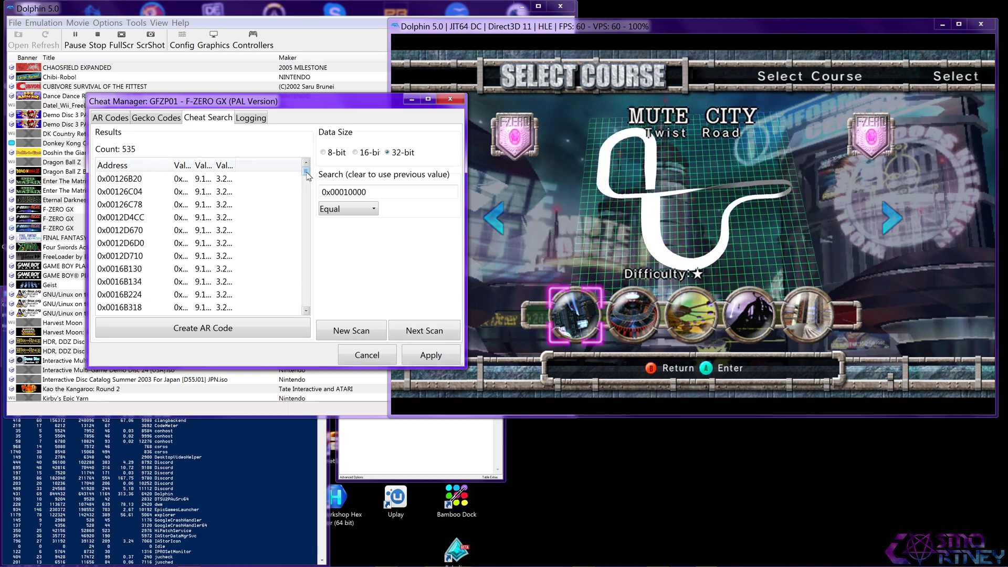
drag(308, 177, 326, 338)
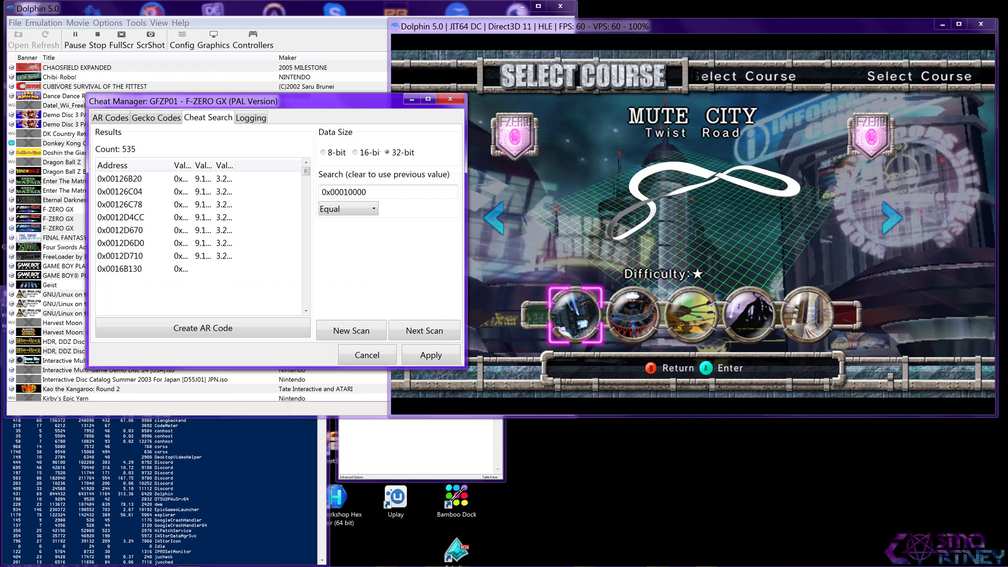
- Switch the course to Casino Palace and rescan for 0x00010001, leaving only 0x0040F2CC
click(595, 234)
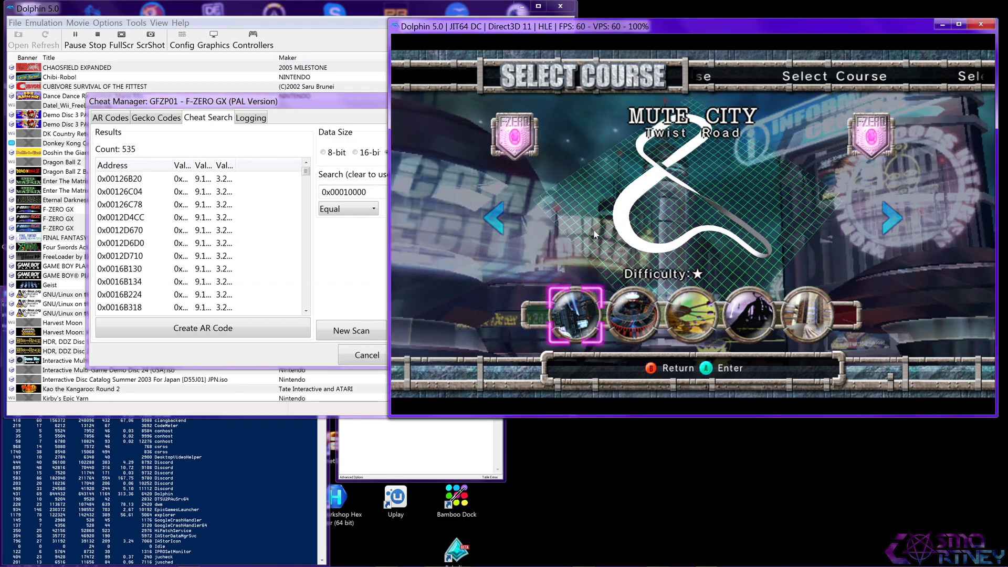
key(Right)
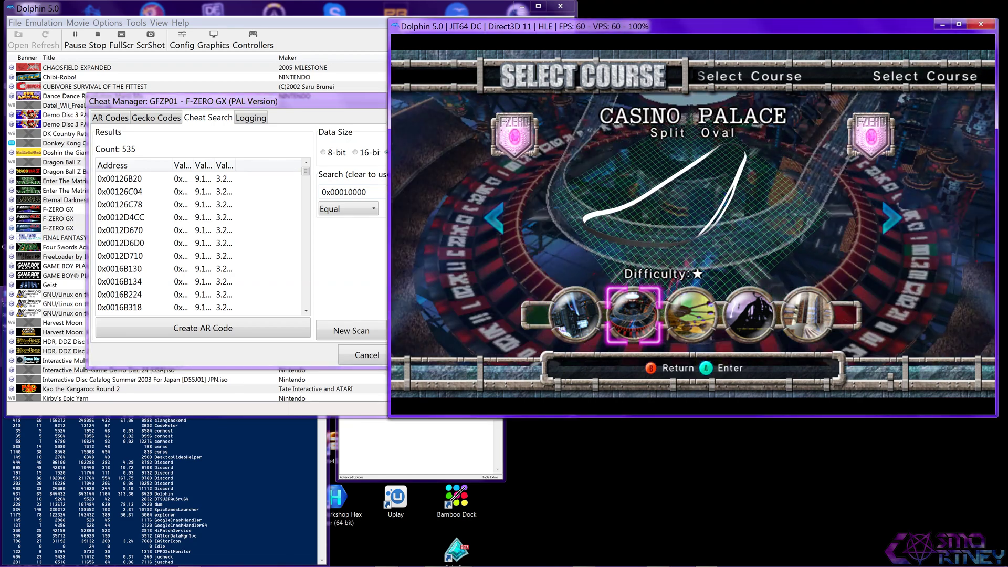
key(alt+Tab)
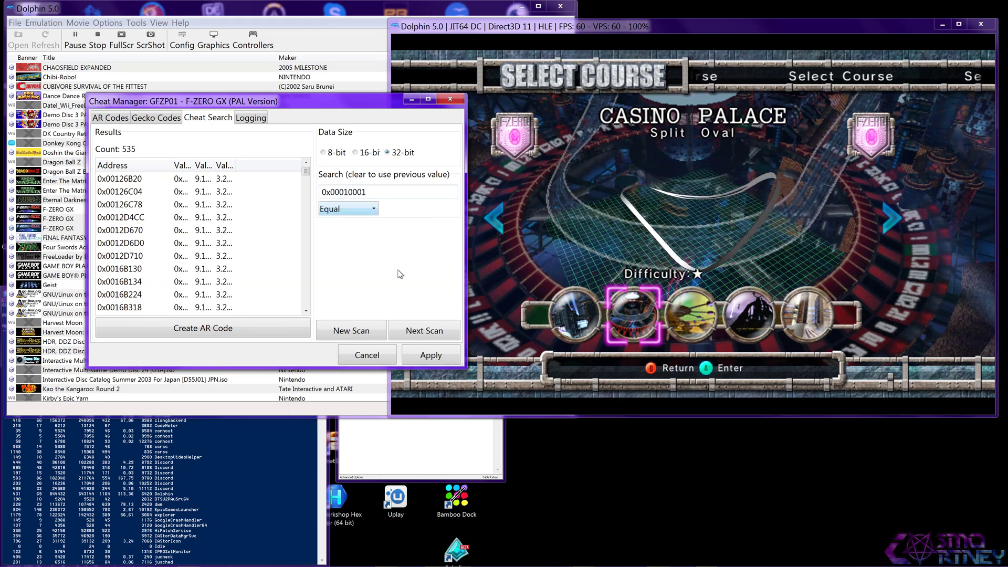
click(422, 329)
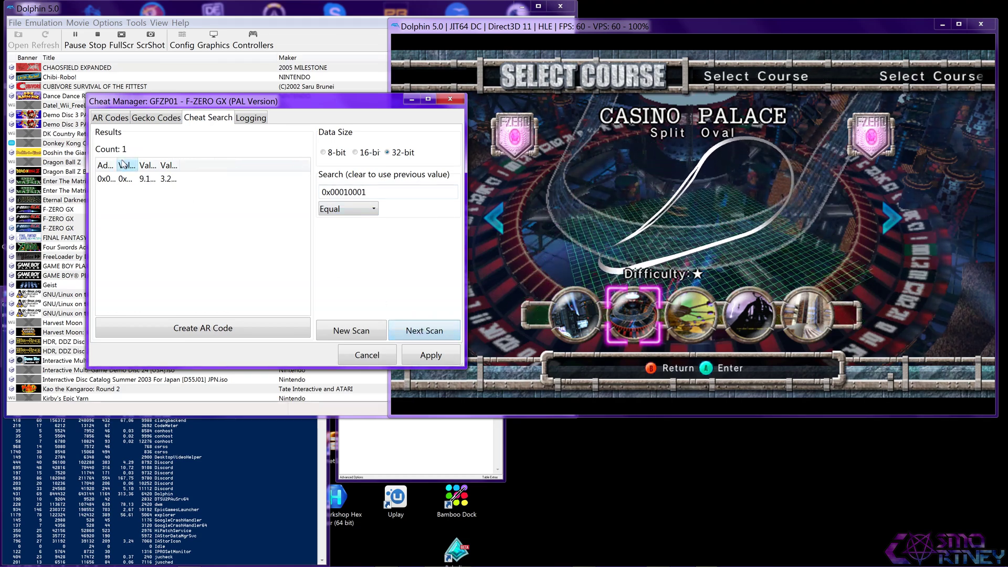
drag(116, 165, 239, 165)
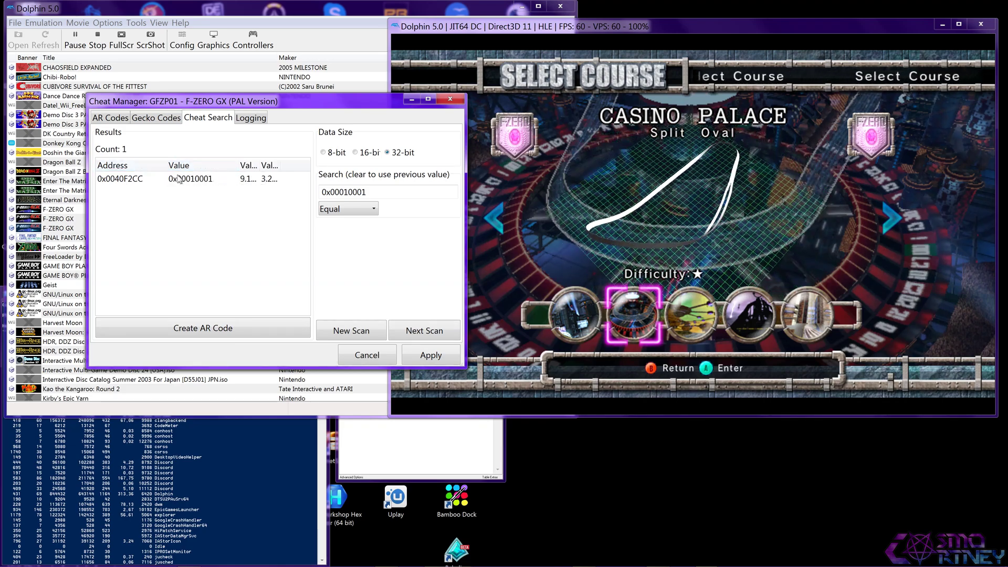
click(178, 179)
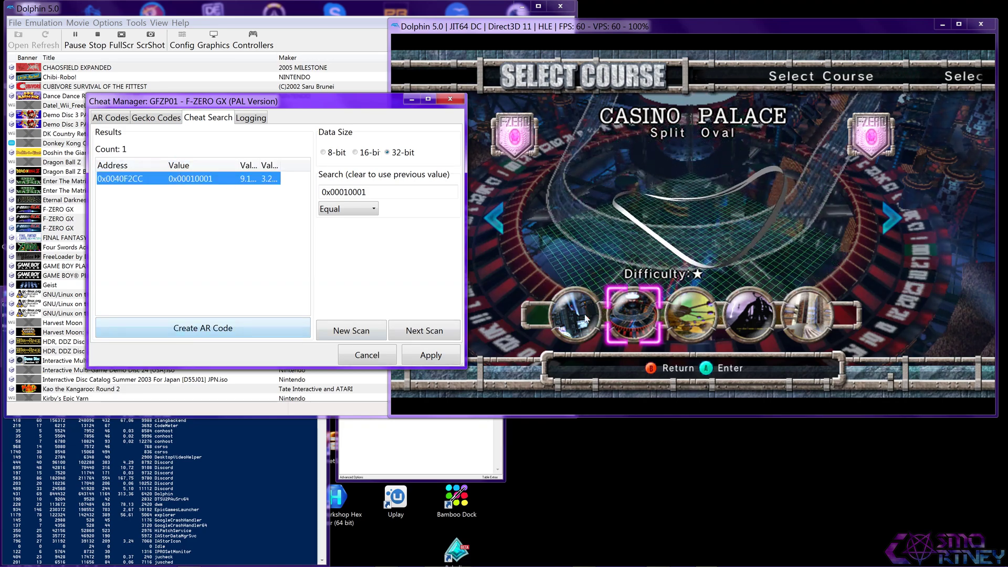
- Try creating an AR code named 'jhgfjgf' with value 0000000, then dismiss the 'Invalid value.' error
click(203, 328)
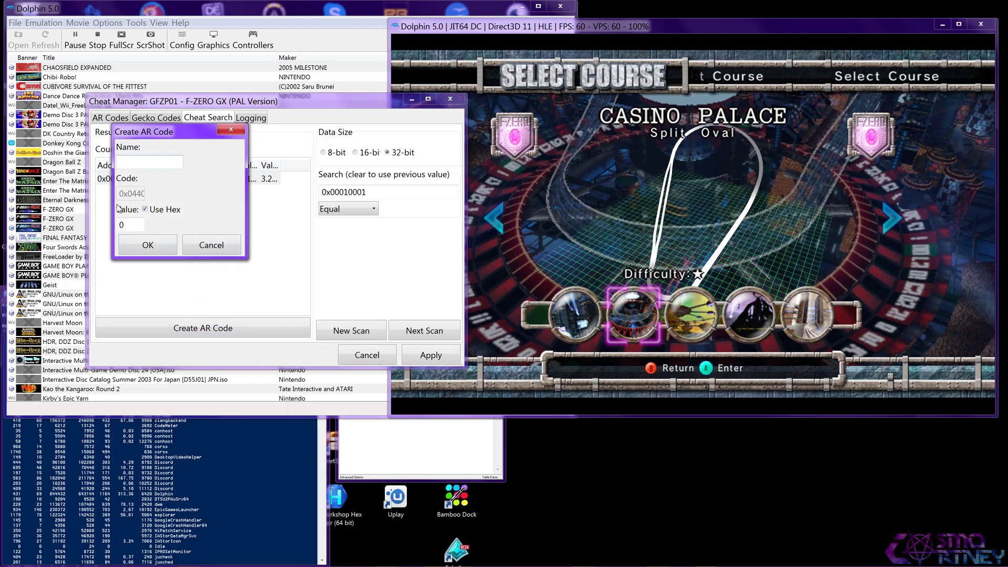
text(jhgfjgf)
key(Tab)
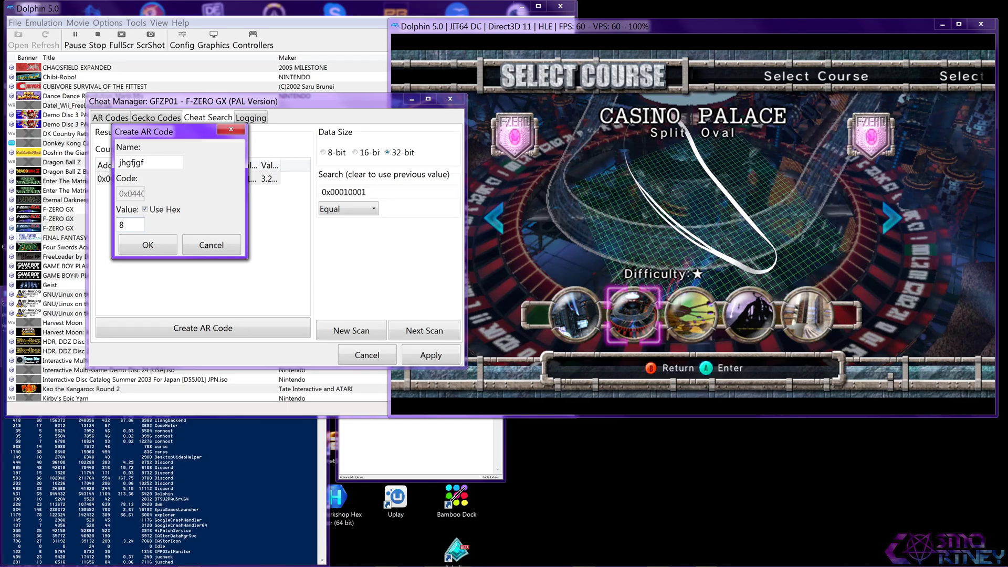
text(0000000)
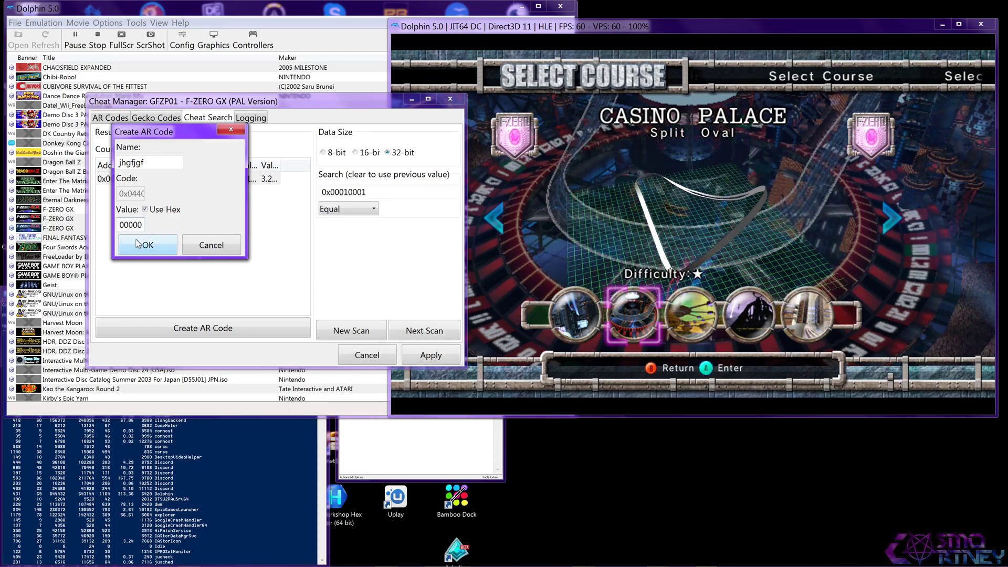
click(138, 243)
drag(505, 255, 338, 177)
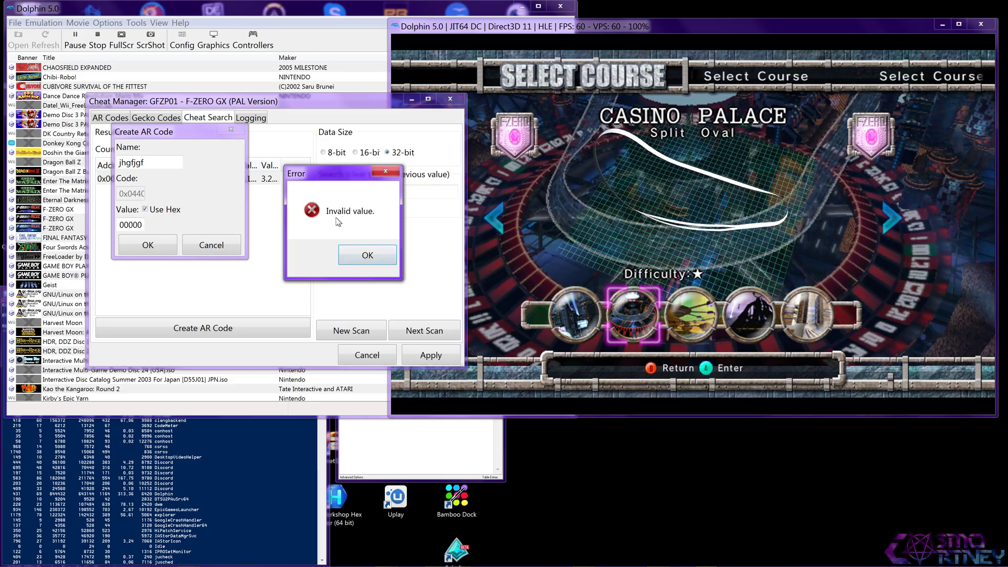
click(360, 256)
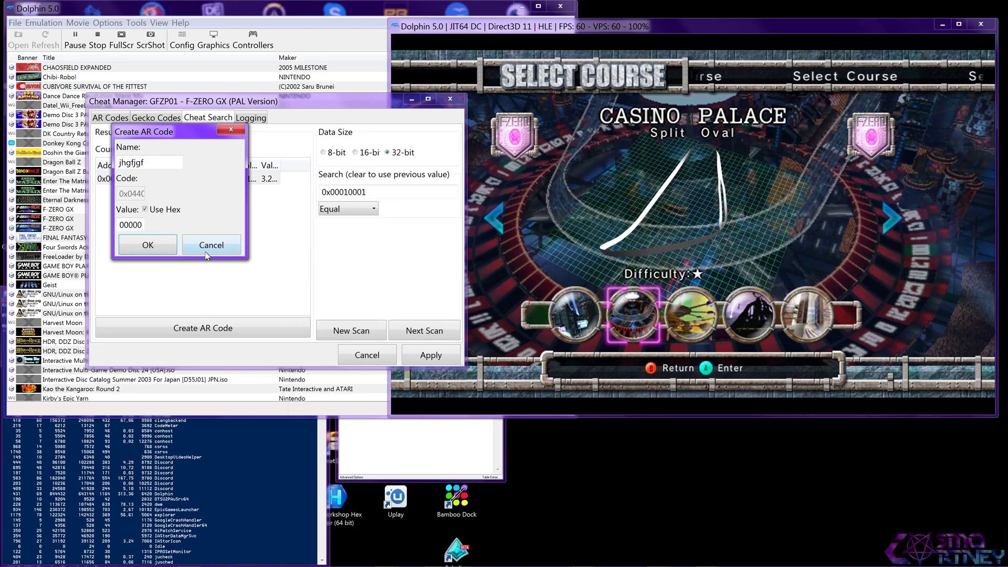
- Cancel the AR code and return to the F-Zero GX game window
click(210, 247)
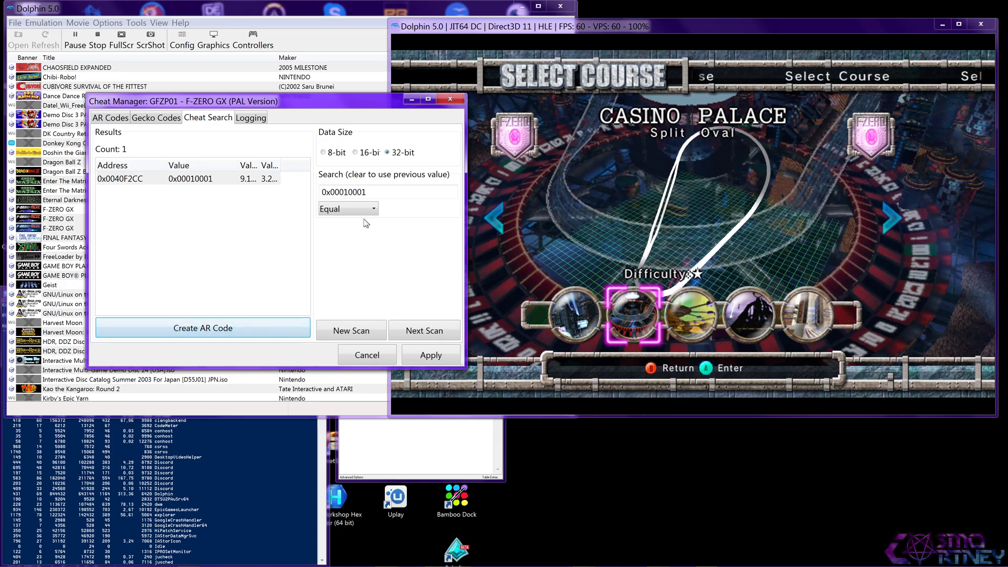
key(Tab)
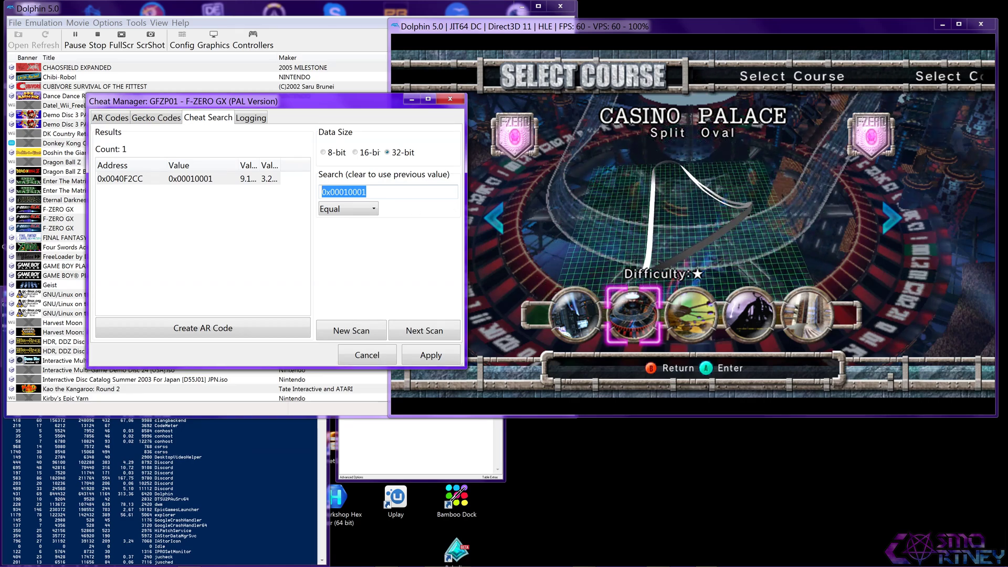
click(503, 180)
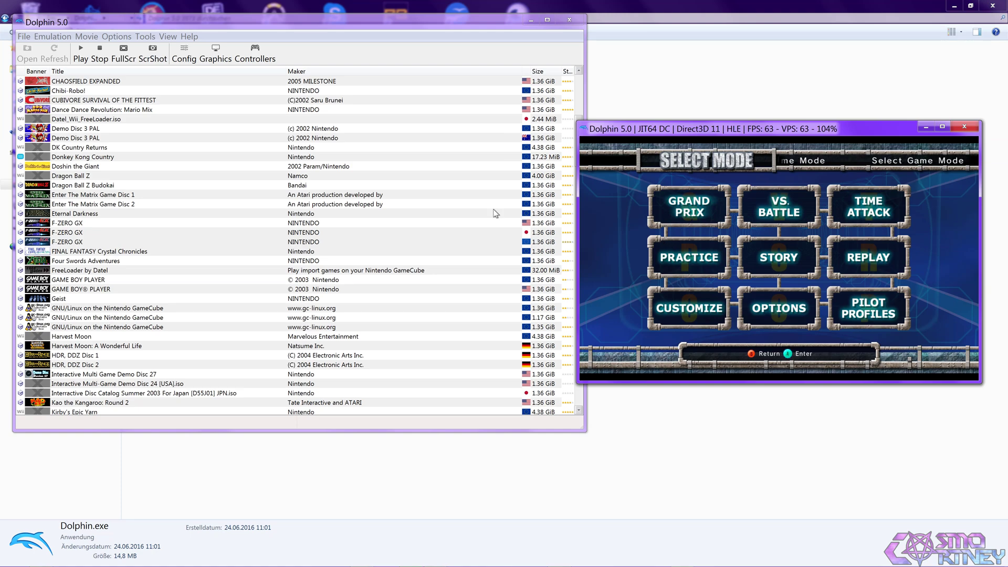
- Launch Cheat Engine, take the game via Practice and Ruby Cup to Casino Palace, and first-scan
click(549, 558)
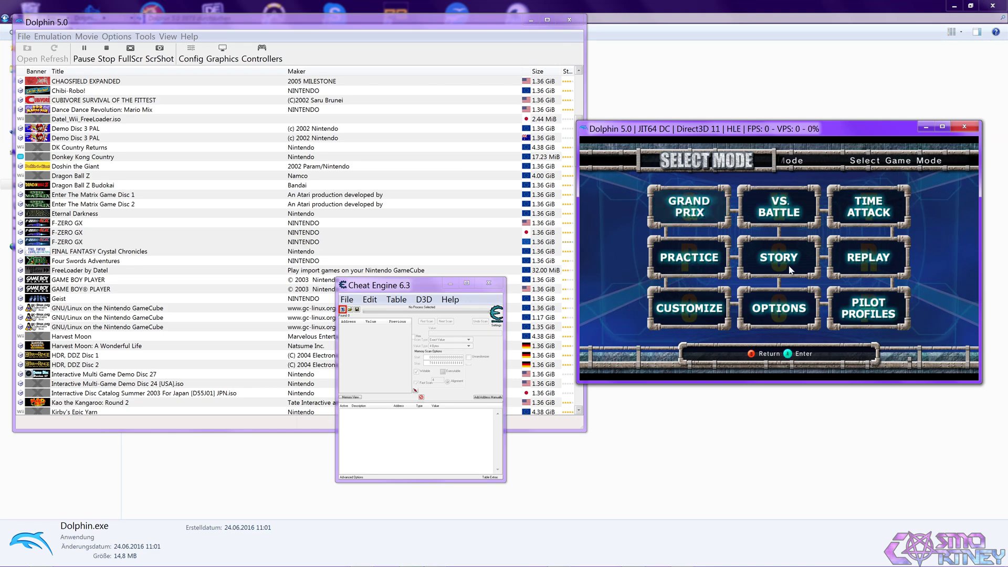
key(Down)
key(x)
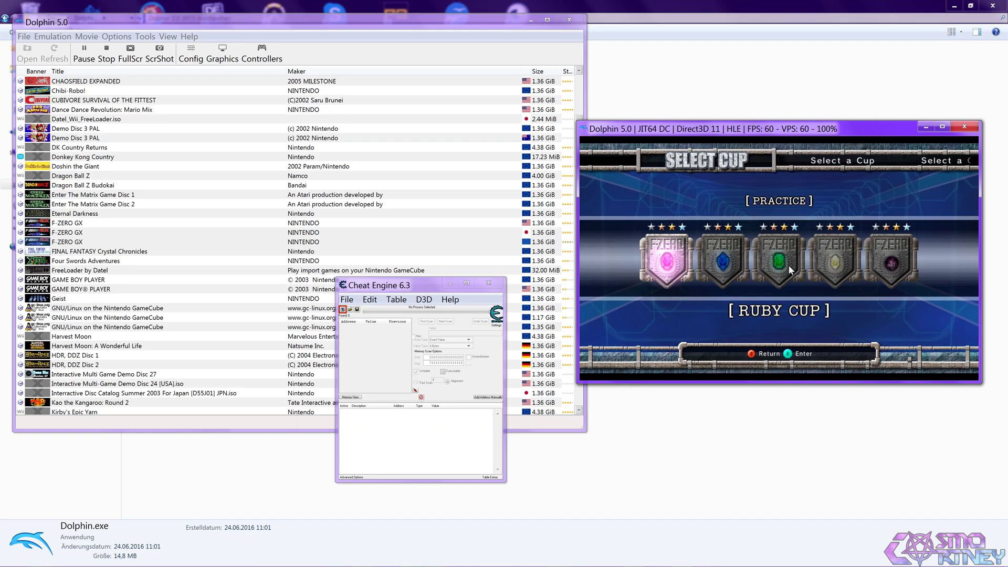
key(x)
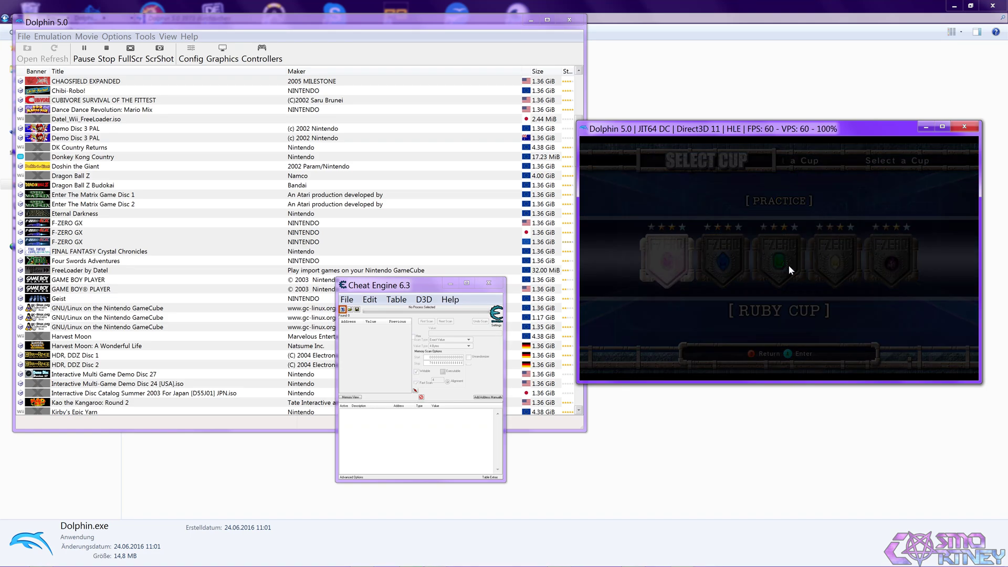
key(Right)
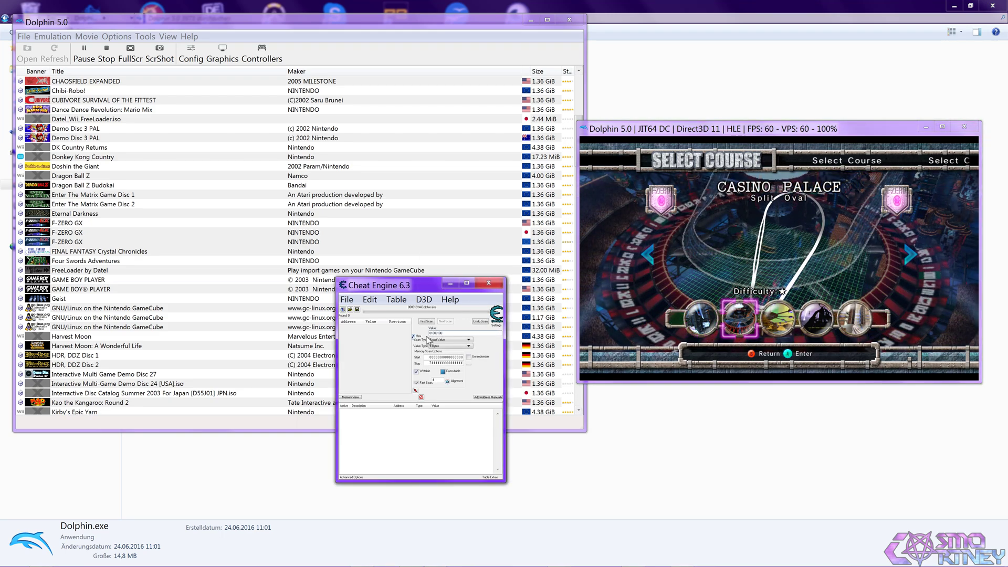
click(427, 322)
- Rescan, switch the course to Sand Ocean, rescan to four addresses, and select 803FF28C
click(446, 322)
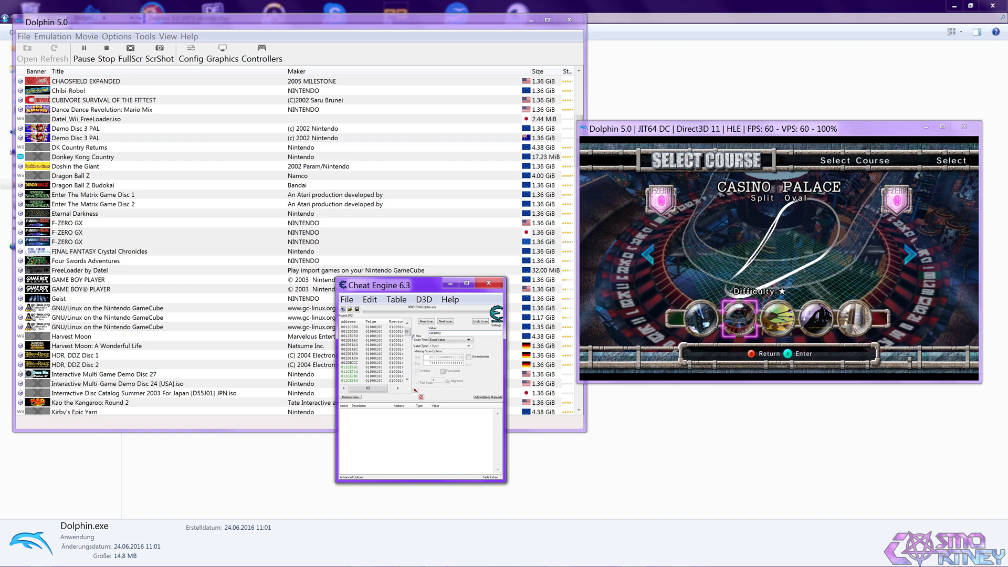
key(Right)
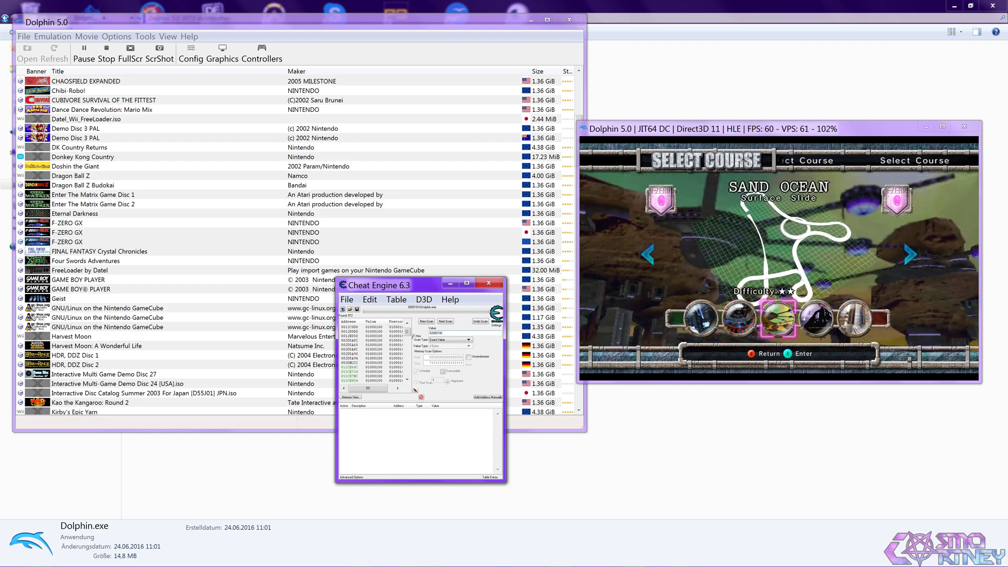
click(444, 321)
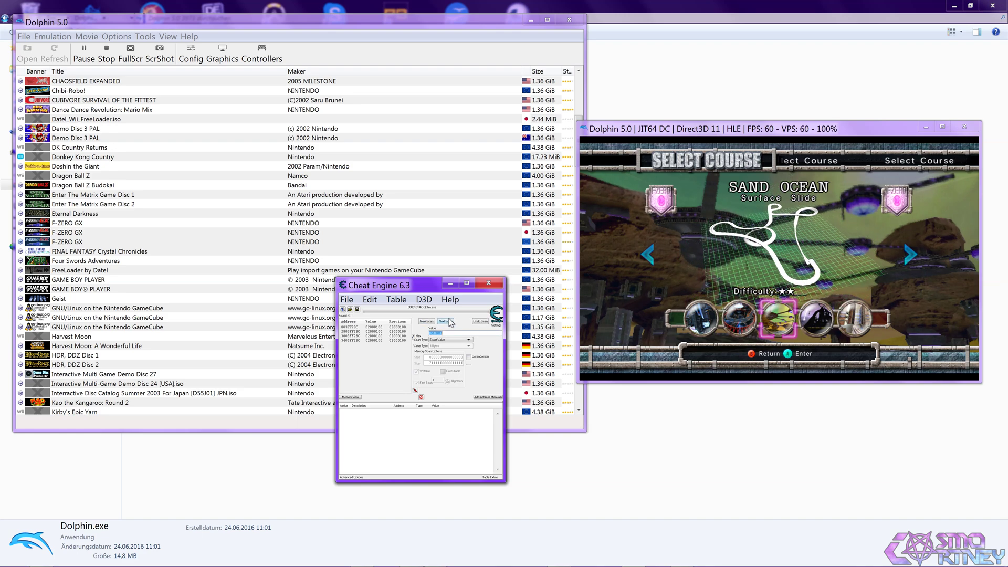
click(374, 327)
right_click(374, 327)
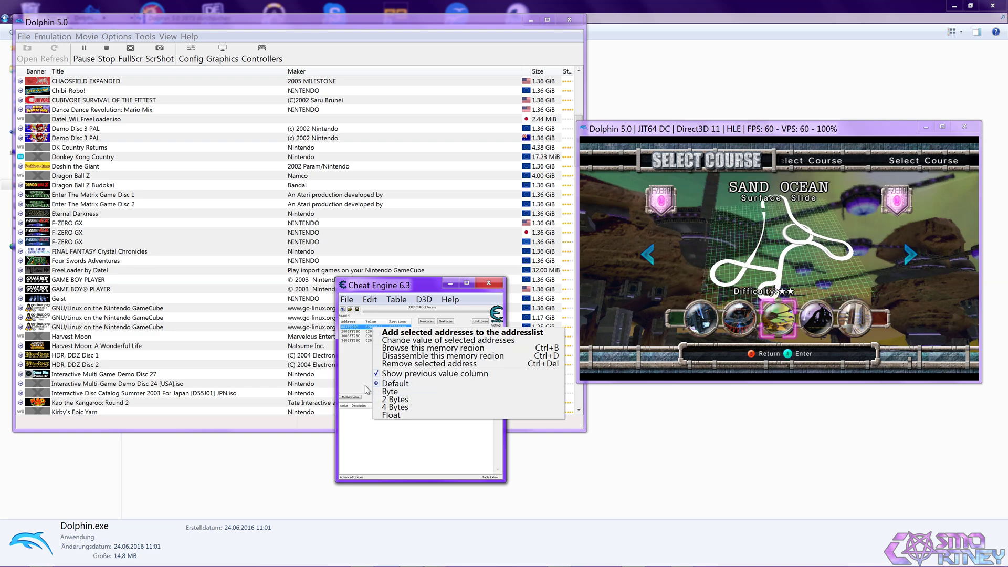
- Browse the memory region at 803FF28C and enlarge the Memory Viewer window
click(405, 349)
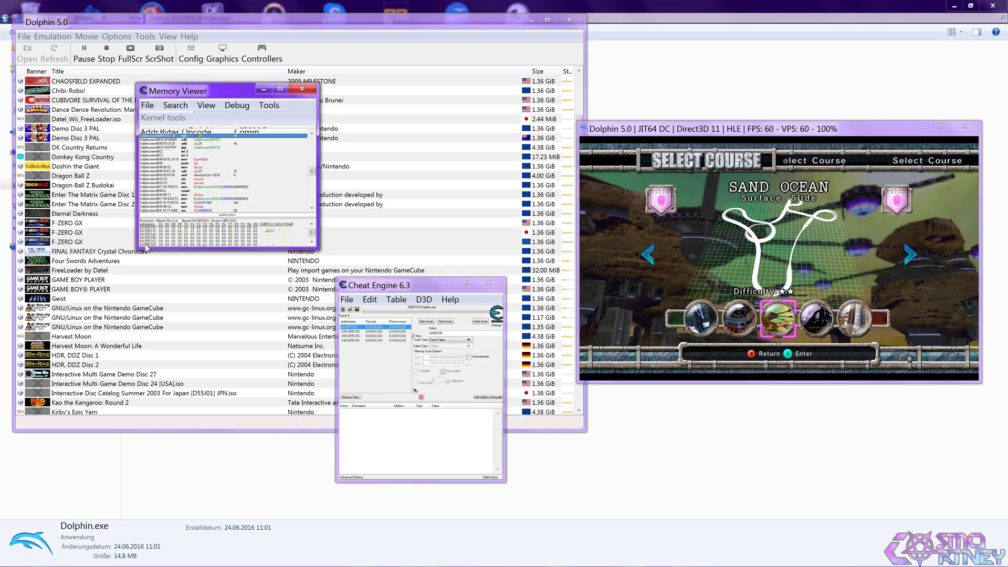
click(143, 251)
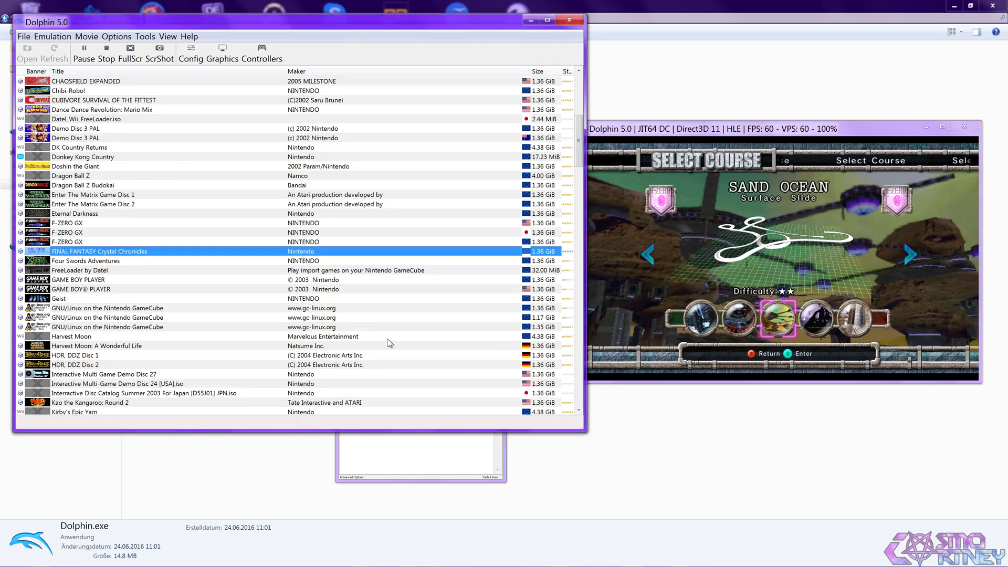
click(409, 445)
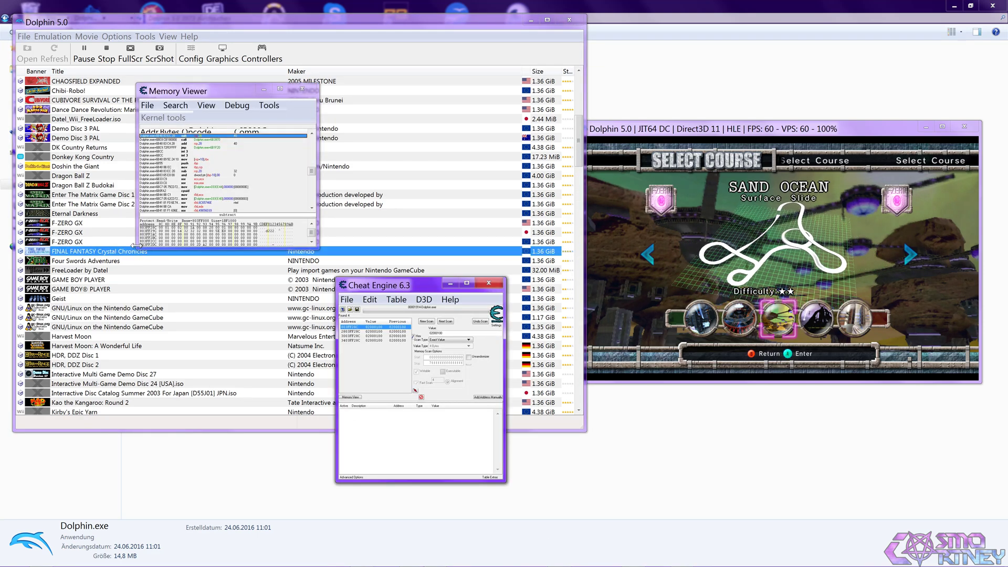
drag(135, 247, 25, 420)
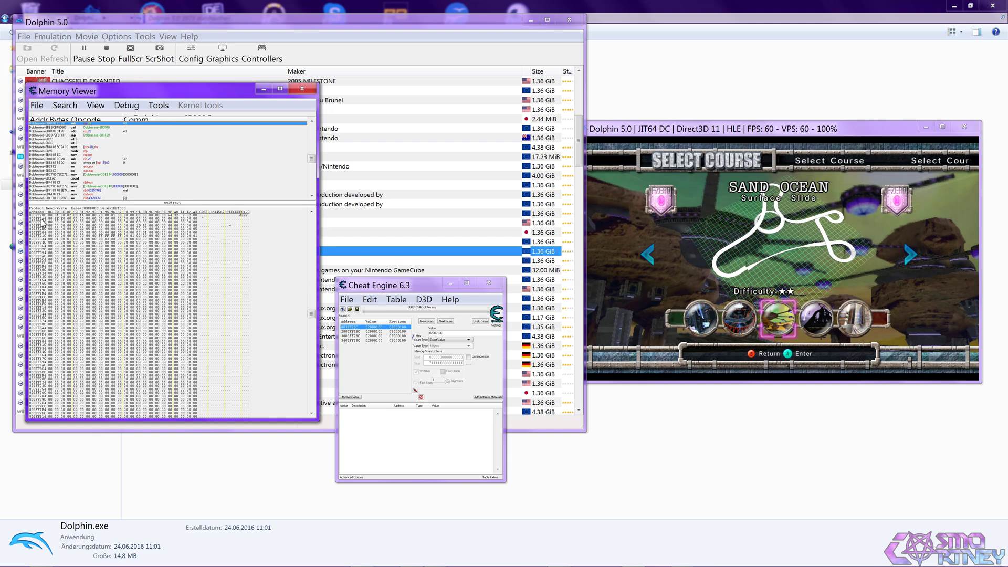
- Jump the hex dump to region 7FFF0000 via Memory Regions, then reopen that list with Ctrl+R
click(97, 107)
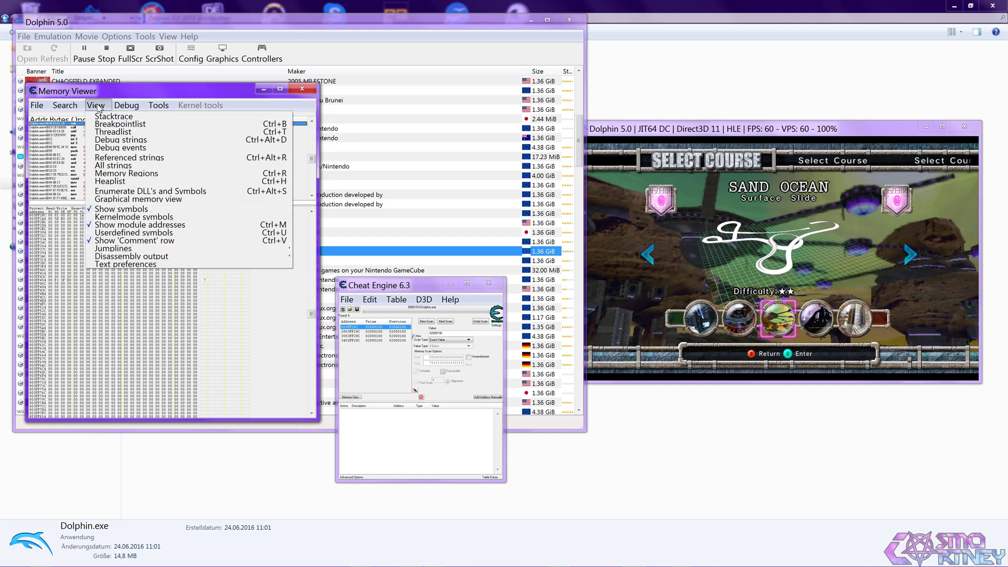
click(121, 174)
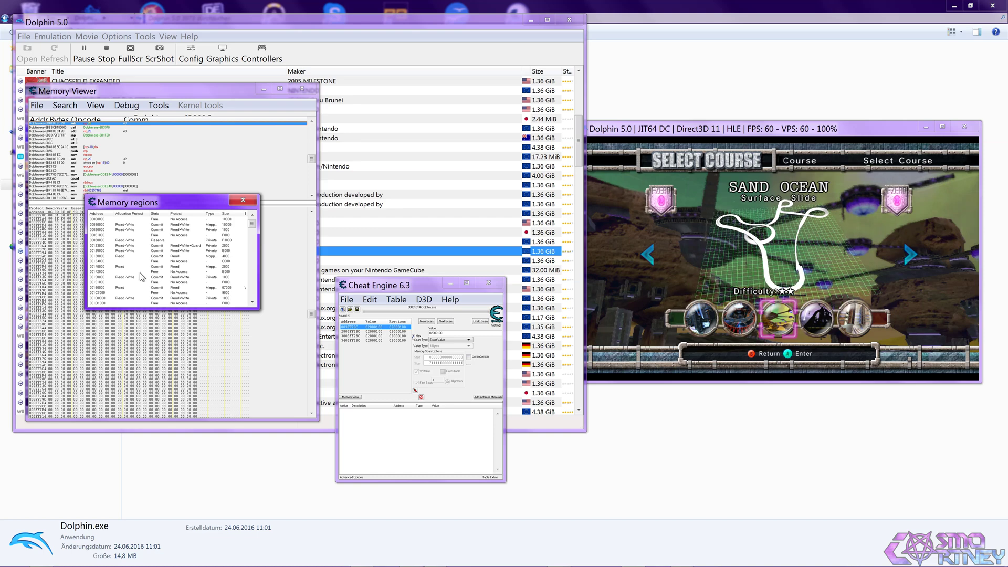
scroll(115, 270, down, 3)
scroll(116, 271, down, 10)
click(108, 272)
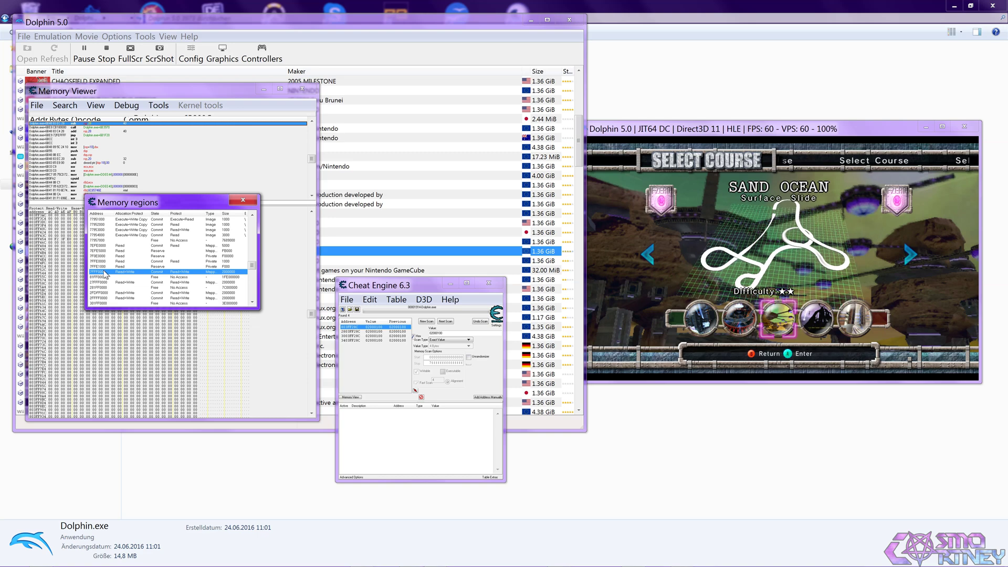
double_click(105, 272)
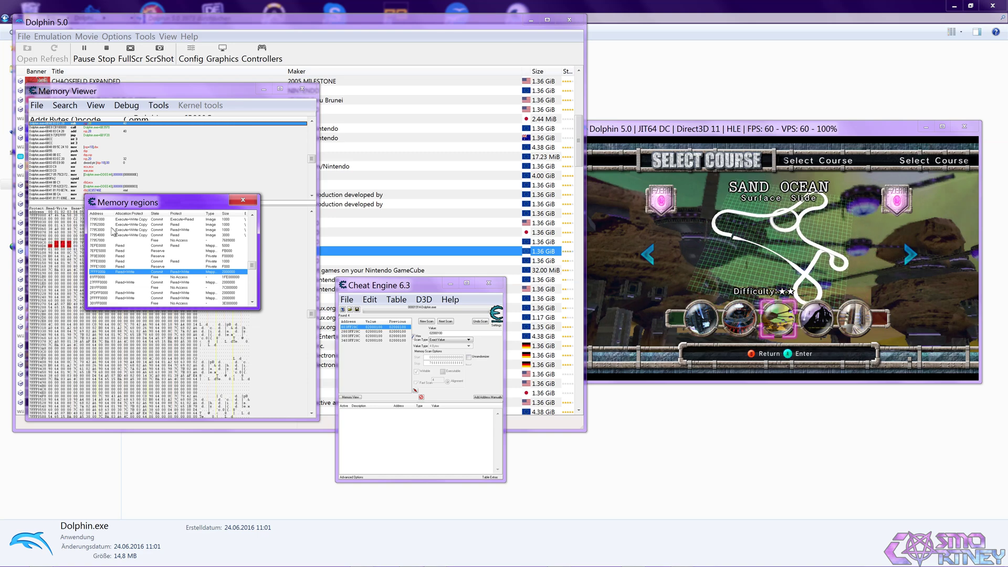
click(244, 202)
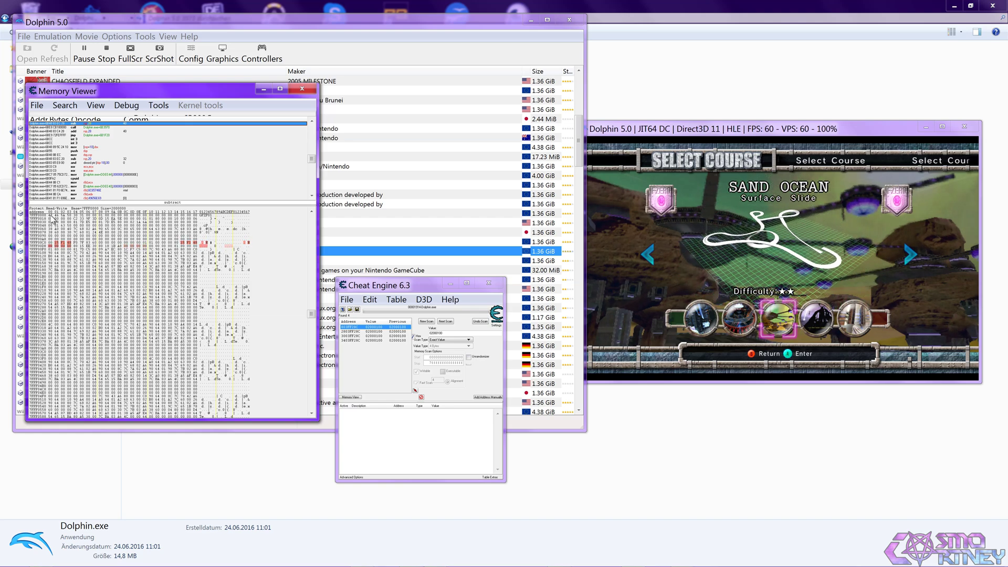
key(ctrl+r)
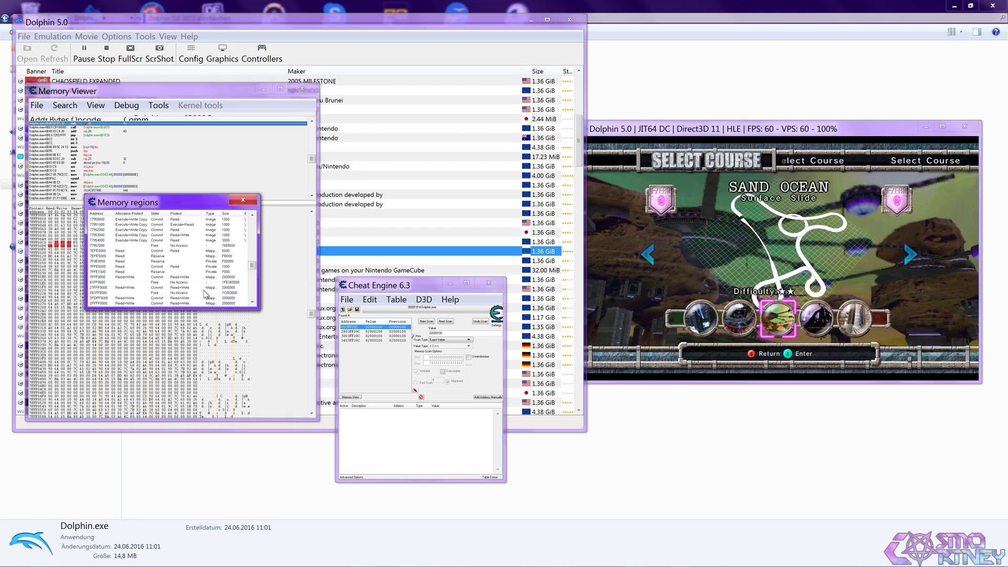
click(236, 277)
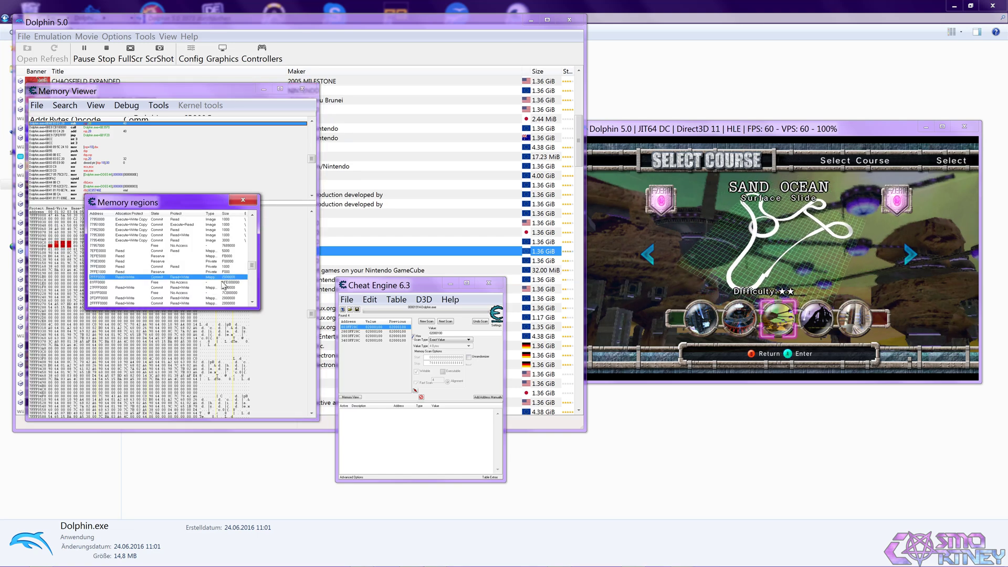